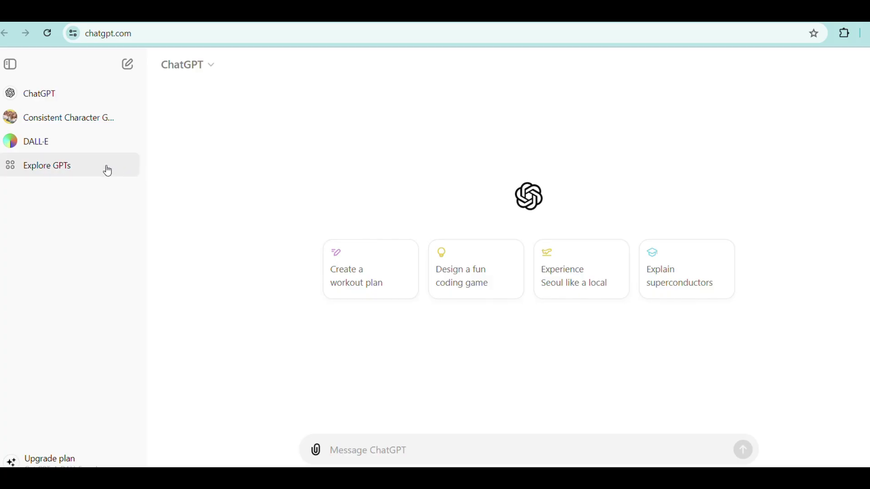
Search Explore GPTs for 'Consistent character' and scroll through the matching GPTs
click(108, 171)
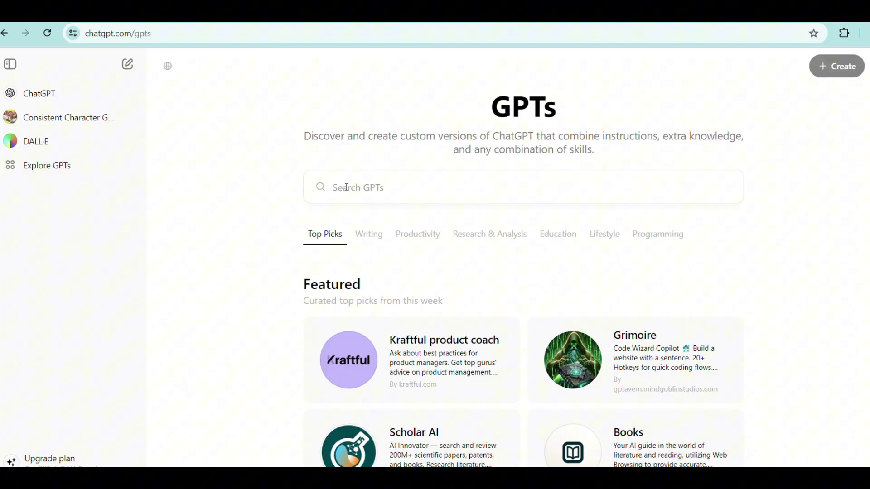
click(347, 188)
text(Consistent character)
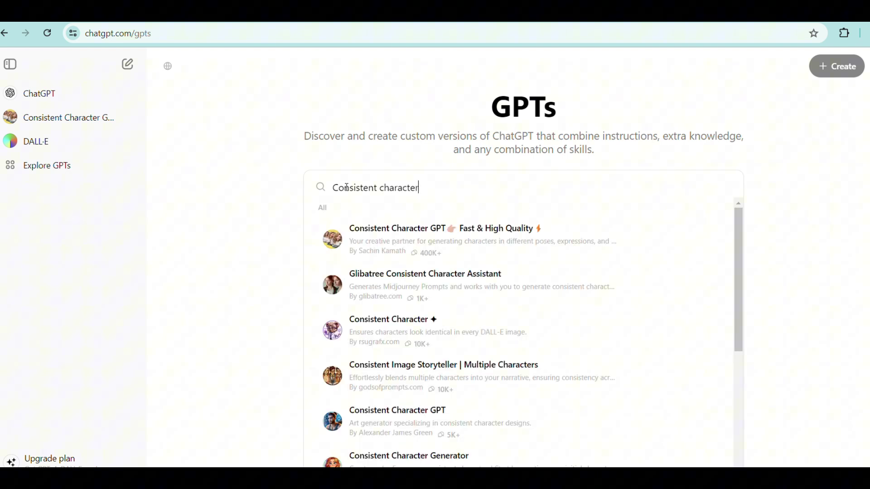
scroll(692, 204, down, 2)
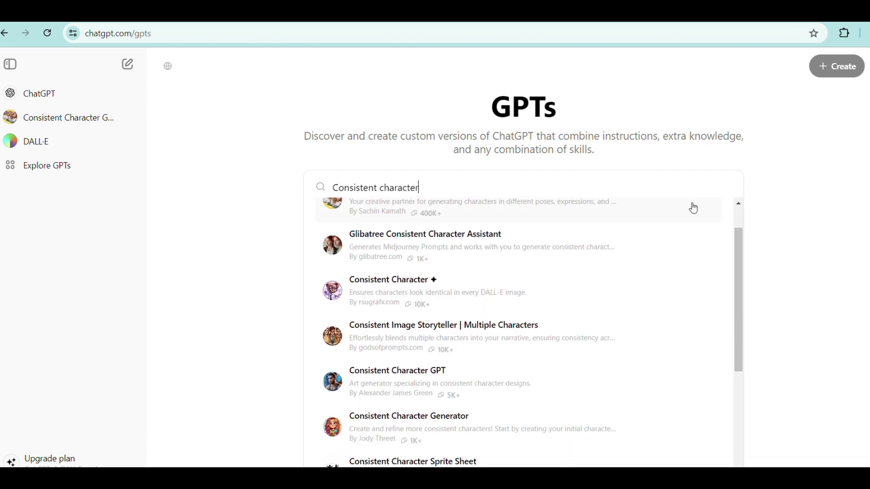
scroll(693, 208, down, 1)
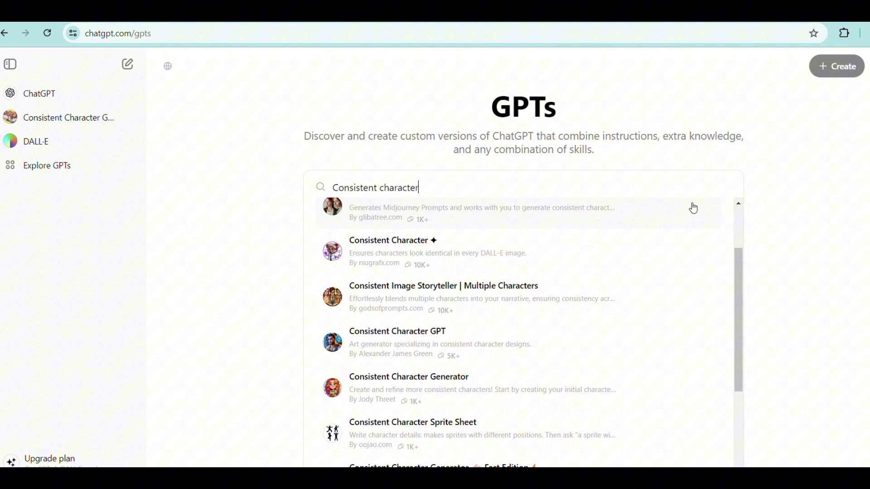
scroll(693, 208, down, 2)
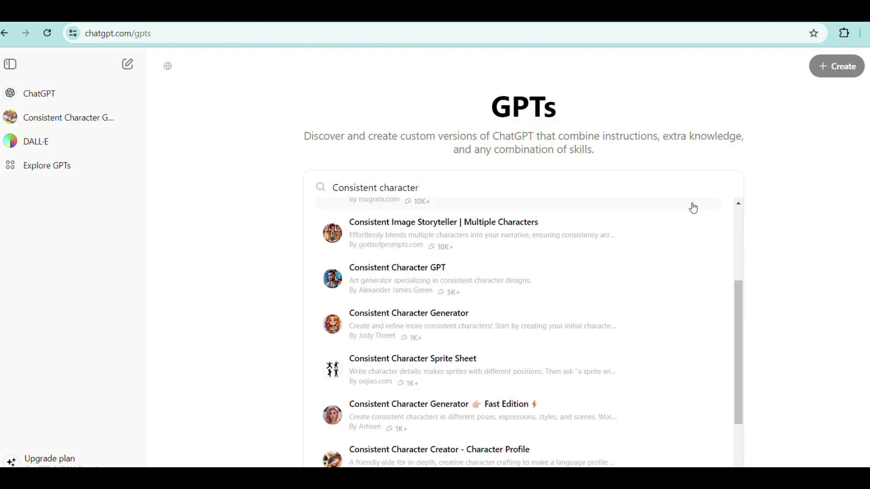
scroll(693, 209, down, 1)
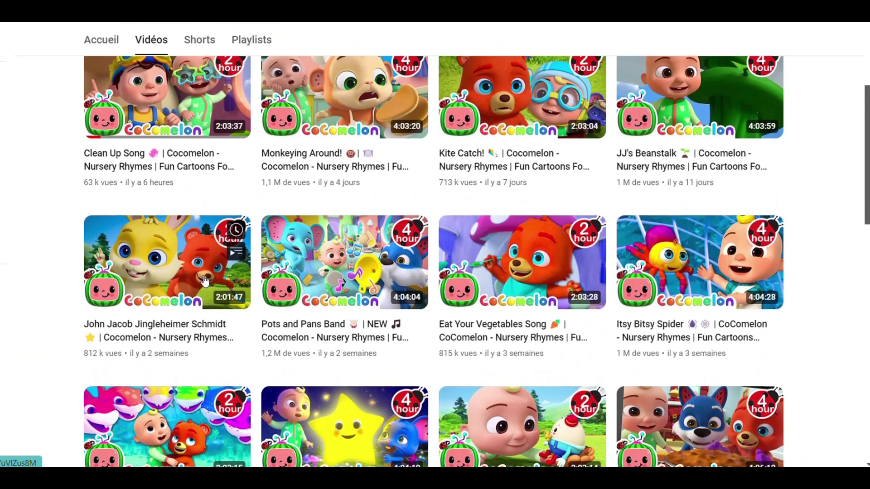
scroll(205, 280, up, 1)
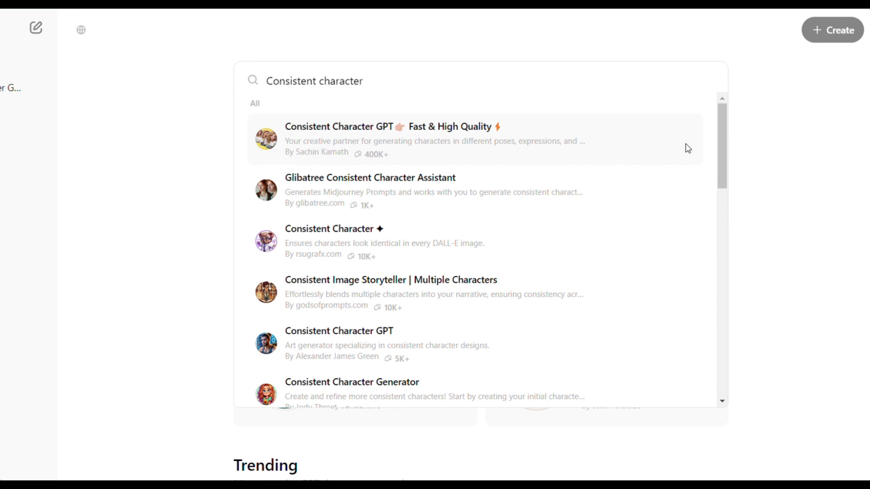
Open the Consistent Character GPT Fast & High Quality card and start a chat with it
click(687, 148)
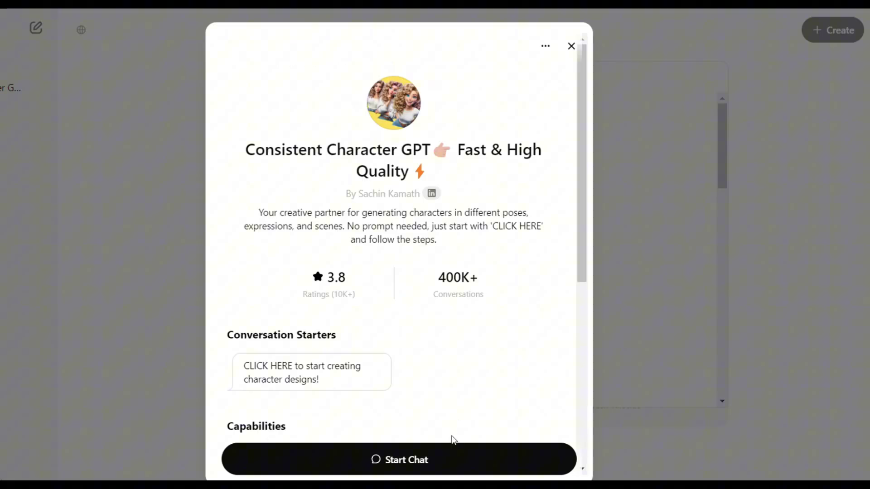
click(440, 466)
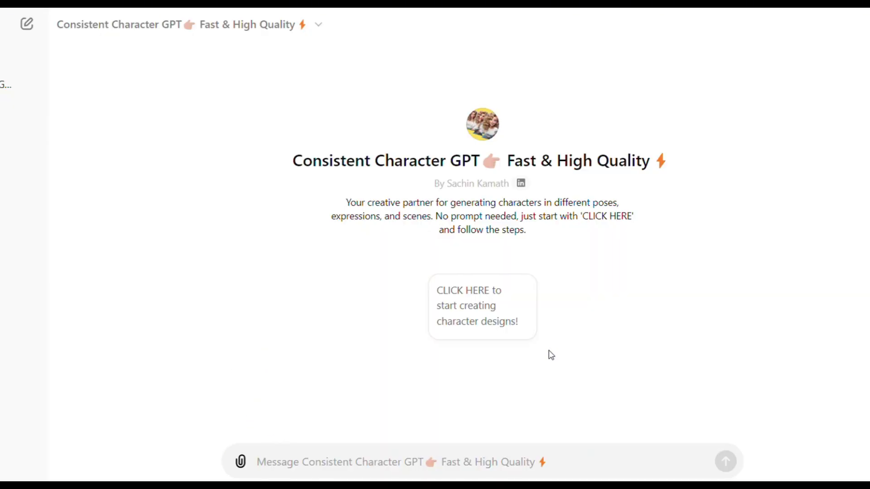
Answer the starter with gender female and name Lola, then send her pasted appearance description
click(505, 314)
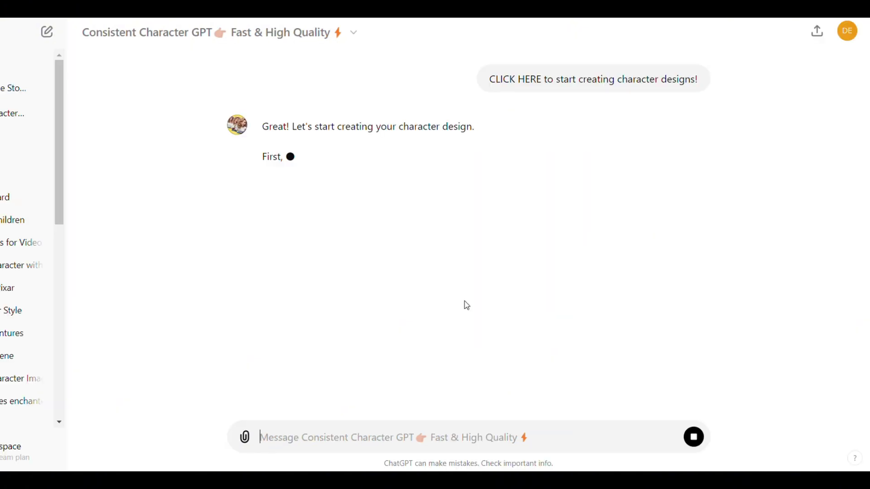
text(f)
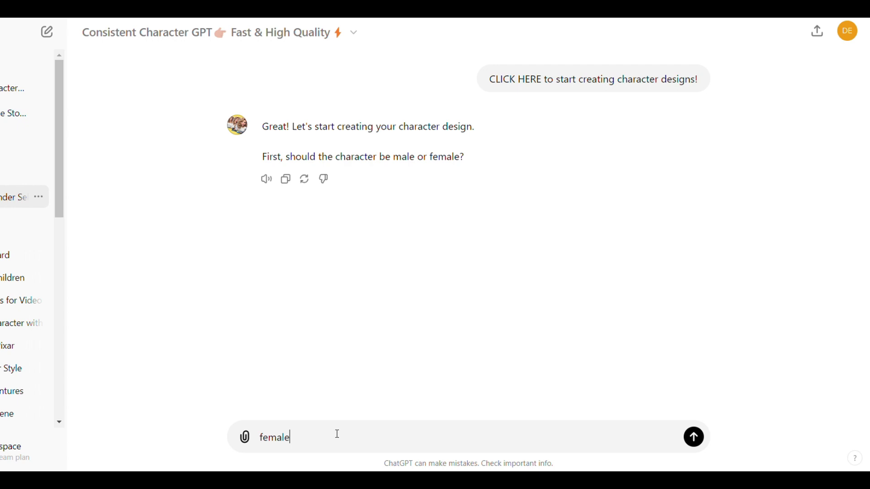
text(emale)
key(Return)
text(L)
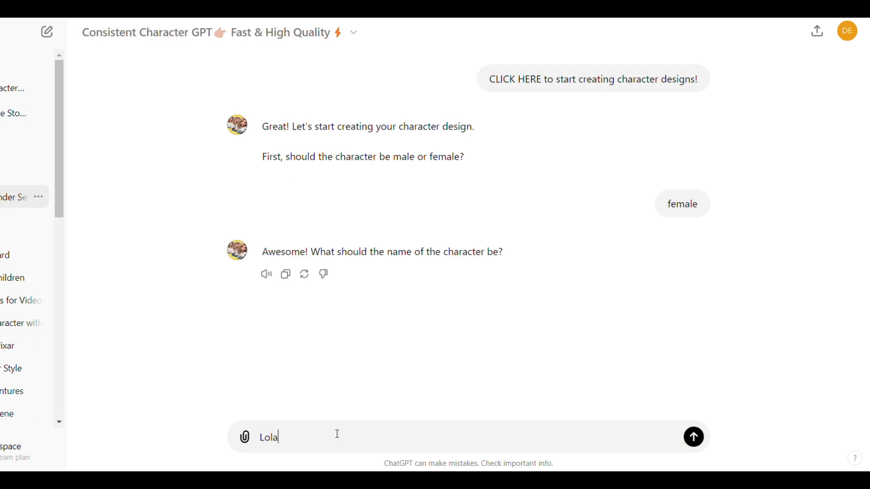
text(ola)
key(Return)
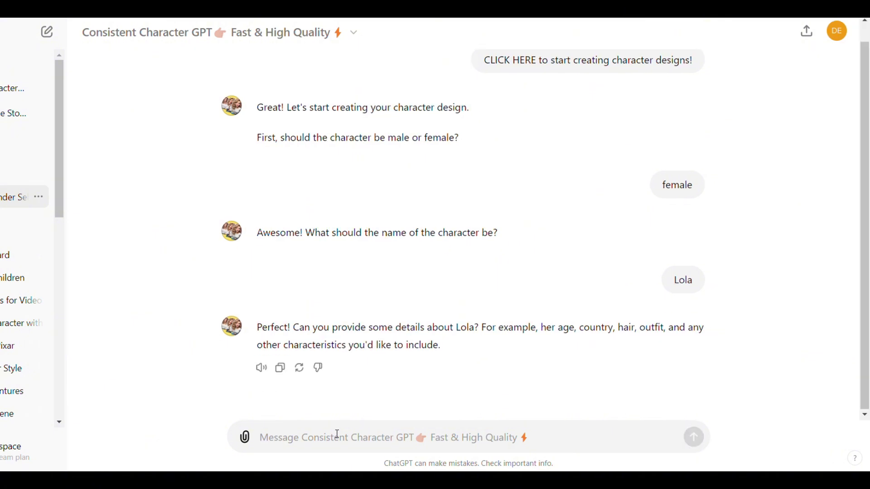
text(5-year-old, Spanish girl, with long curly brown hair that reaches her hips, brown eyes, wearing a pink and white three-piece set and white shoes)
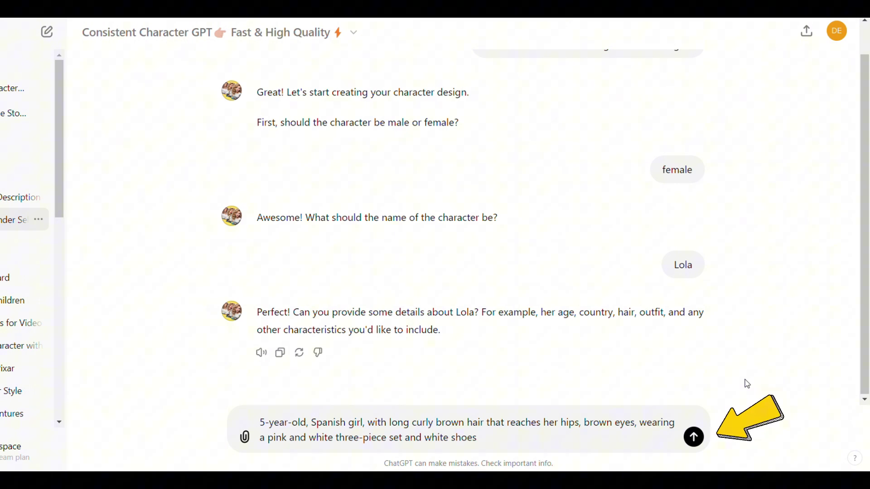
click(693, 437)
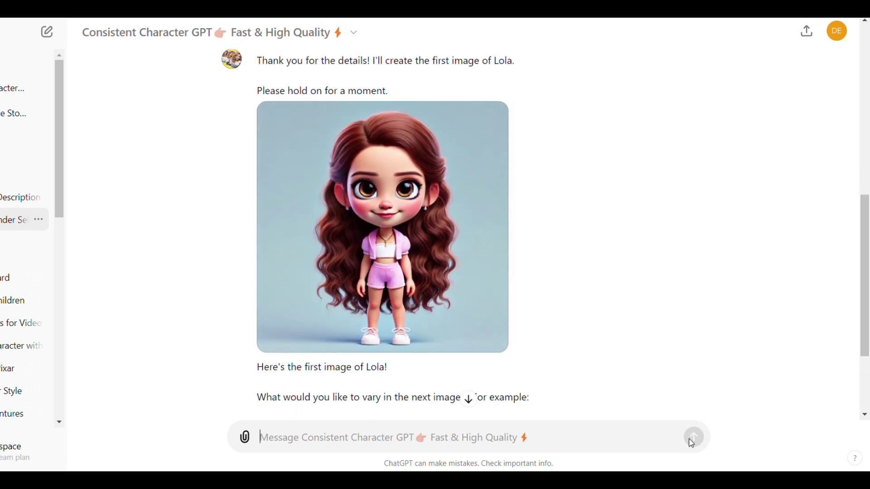
Edit Lola's description, changing Spanish to African and pink to white top, and resubmit
scroll(453, 179, up, 3)
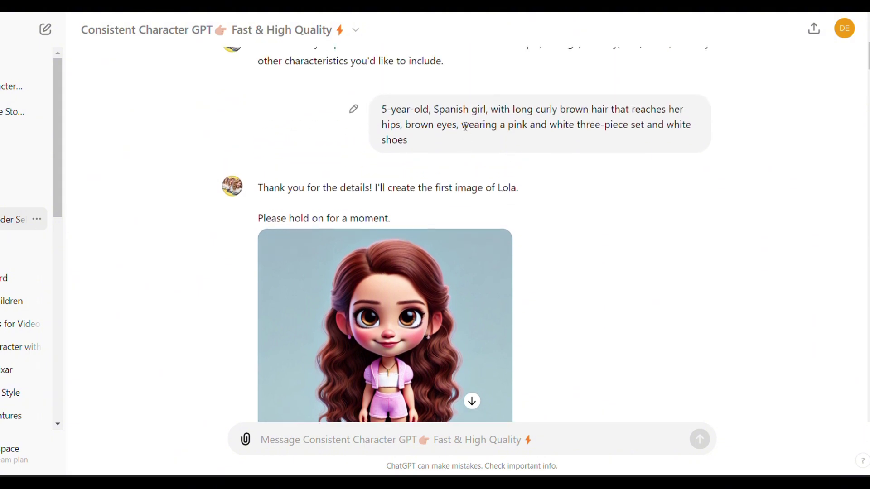
scroll(407, 100, down, 1)
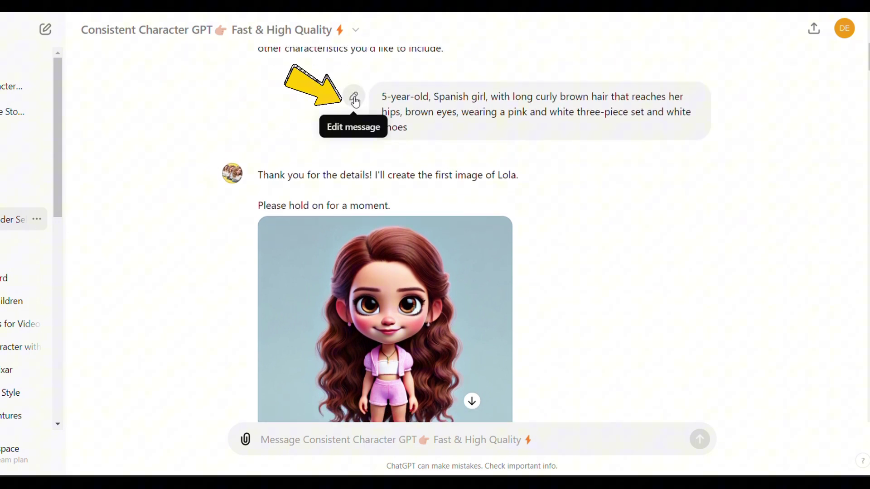
click(356, 98)
click(322, 102)
key(BackSpace)
key(BackSpace)
key(BackSpace)
key(BackSpace)
key(BackSpace)
key(BackSpace)
key(BackSpace)
text(African)
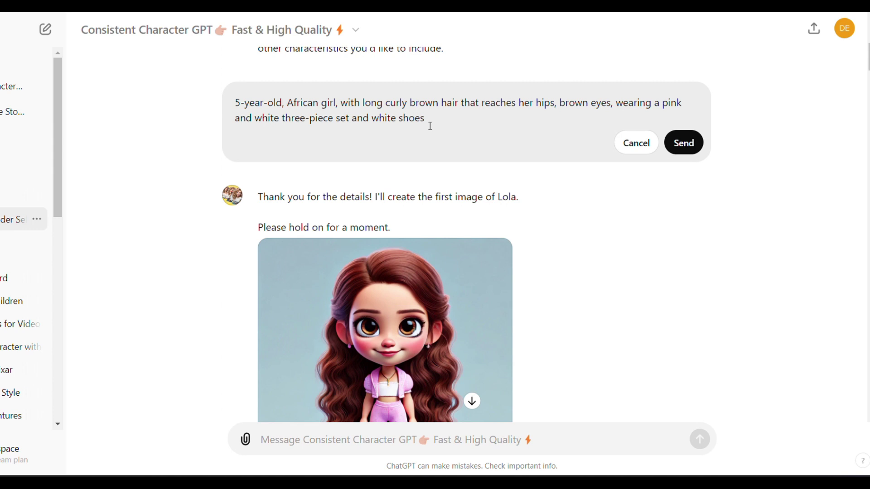
click(683, 103)
key(BackSpace)
key(BackSpace)
key(BackSpace)
key(BackSpace)
text(white top)
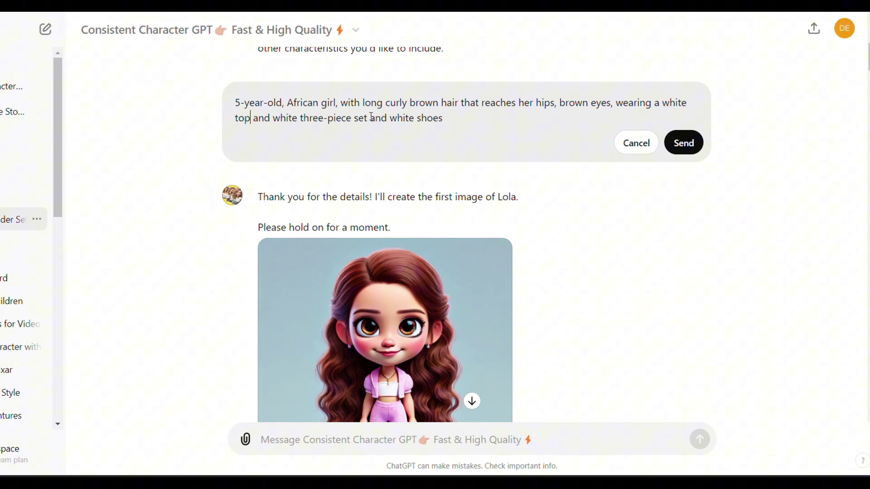
click(682, 144)
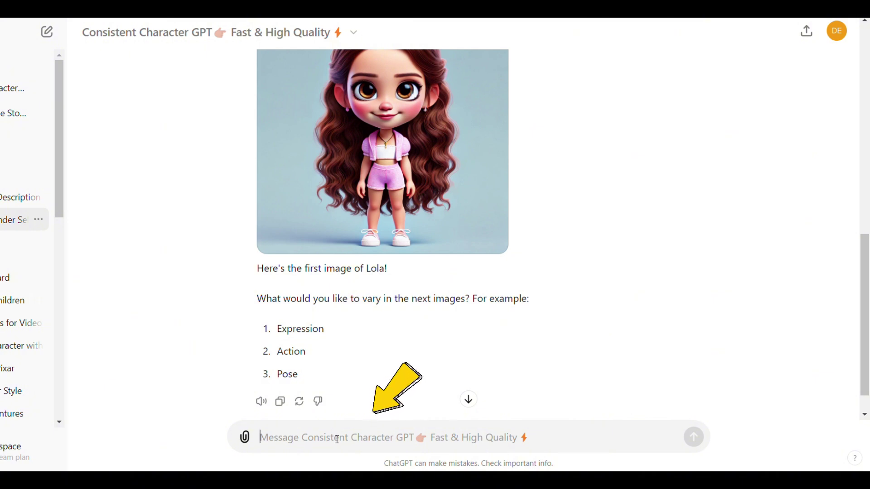
Request Lola images for 'going to school' and 'walking carrying a backpack'
click(337, 440)
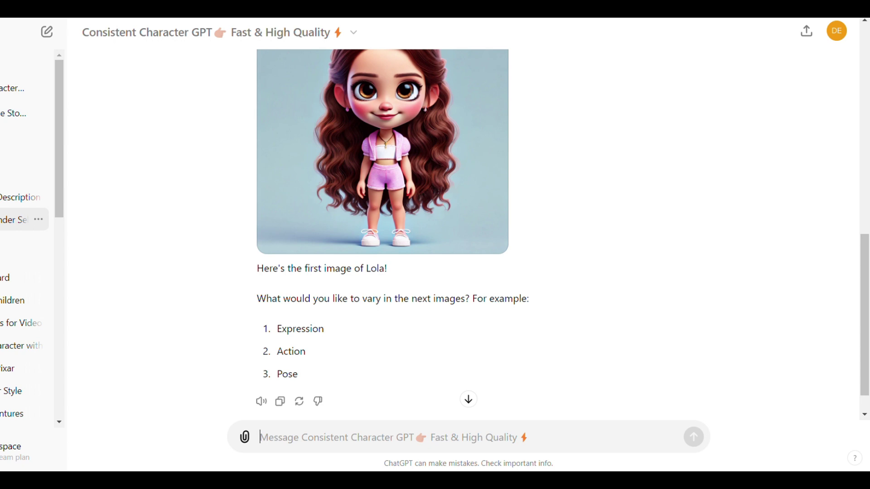
text(going to school)
click(693, 438)
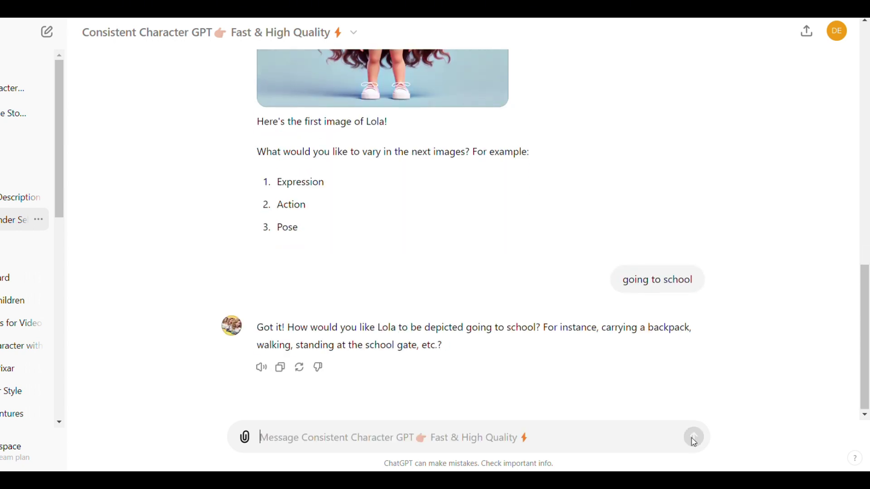
text(walkin)
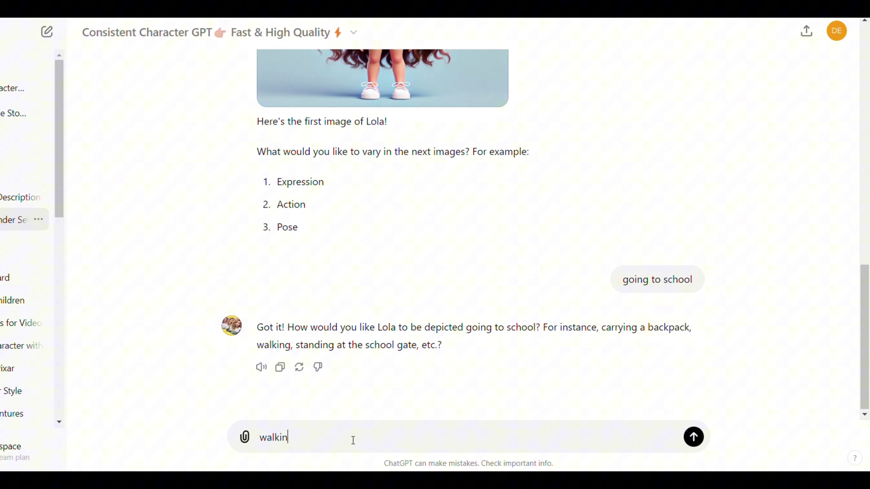
text(g carrying a backpack)
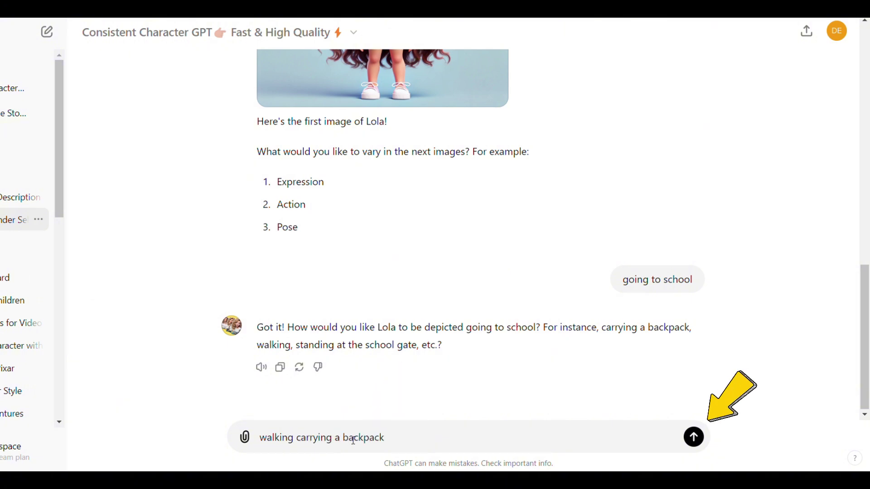
key(Return)
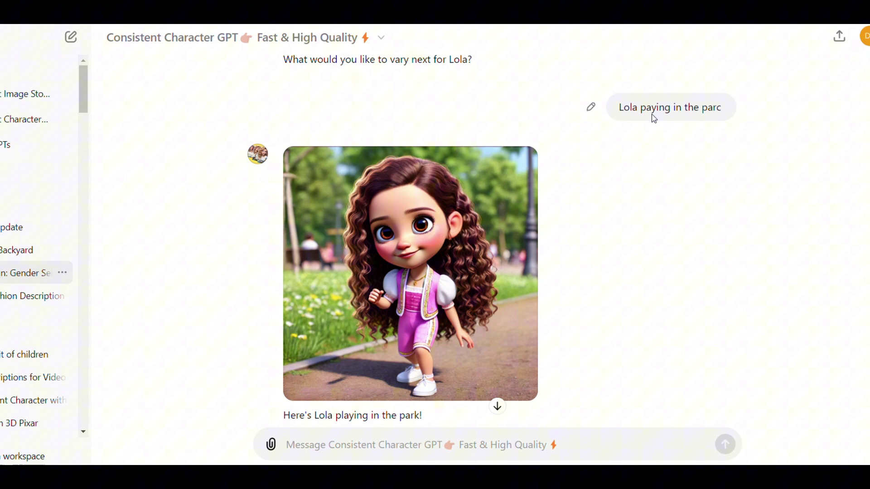
Replace the park request with 'Consistent character, consistent outfit. Lola reading a book' and resend
click(585, 111)
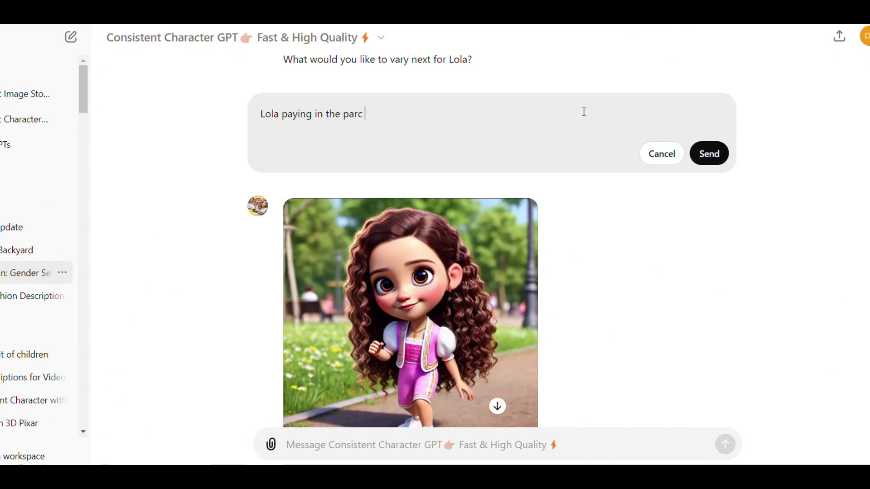
drag(584, 112, 259, 118)
key(BackSpace)
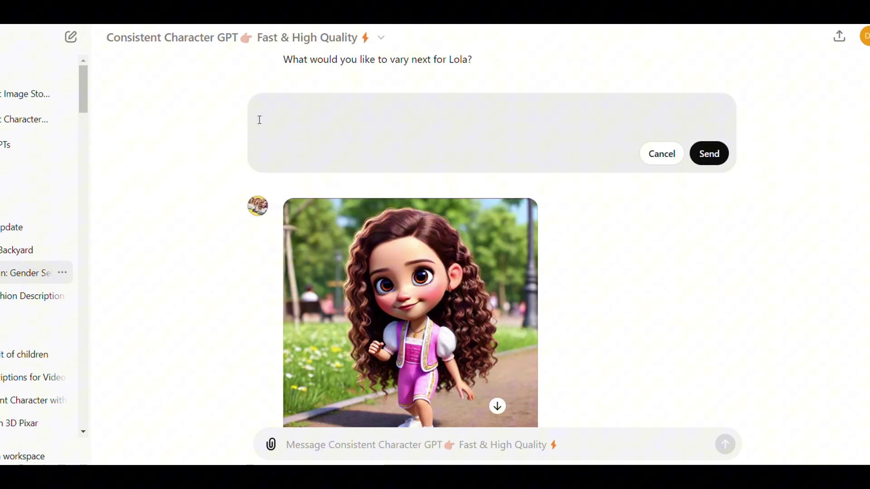
text(Consistent character, consiste)
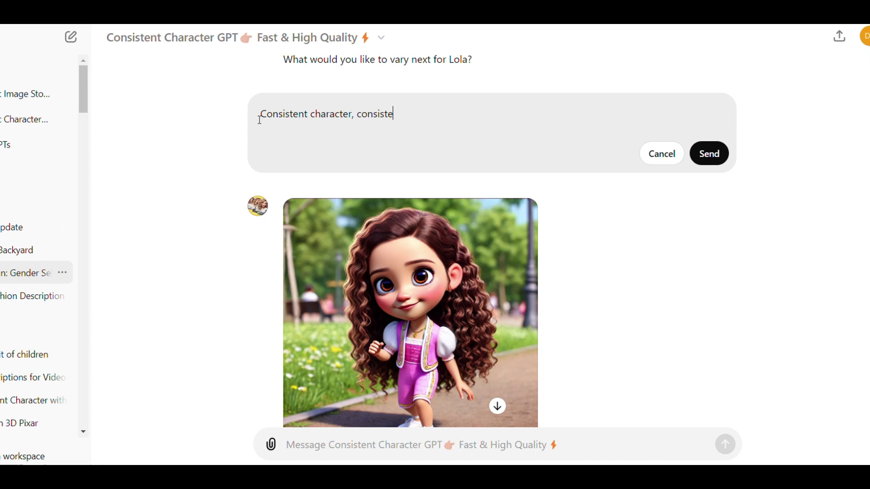
text(nt outfit. Lola reading a book)
click(718, 155)
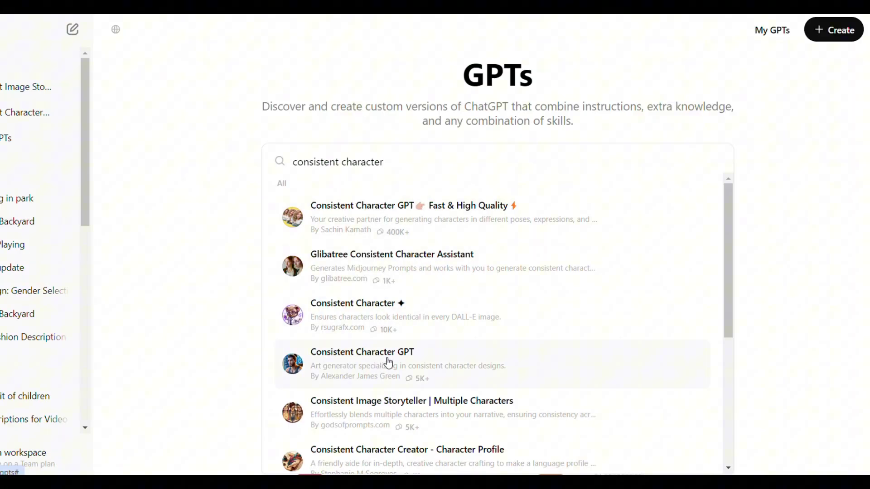
Open Consistent Image Storyteller | Multiple Characters from the search results and start a chat
scroll(443, 348, down, 2)
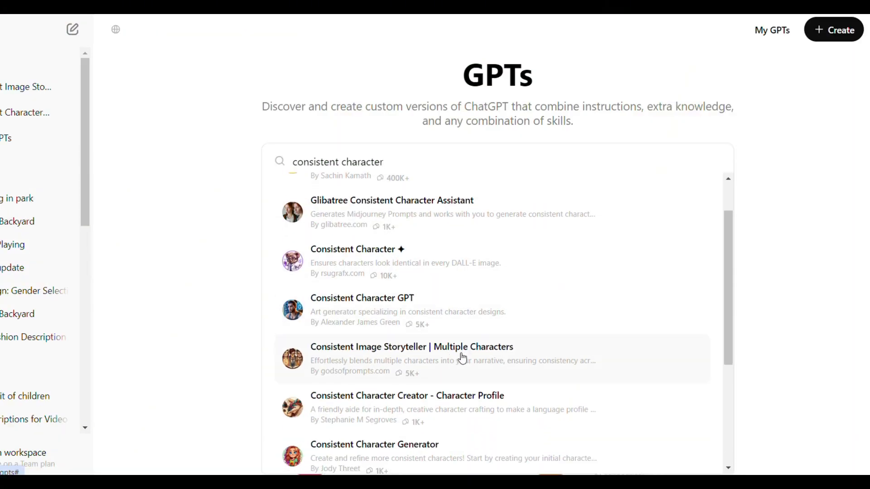
click(495, 357)
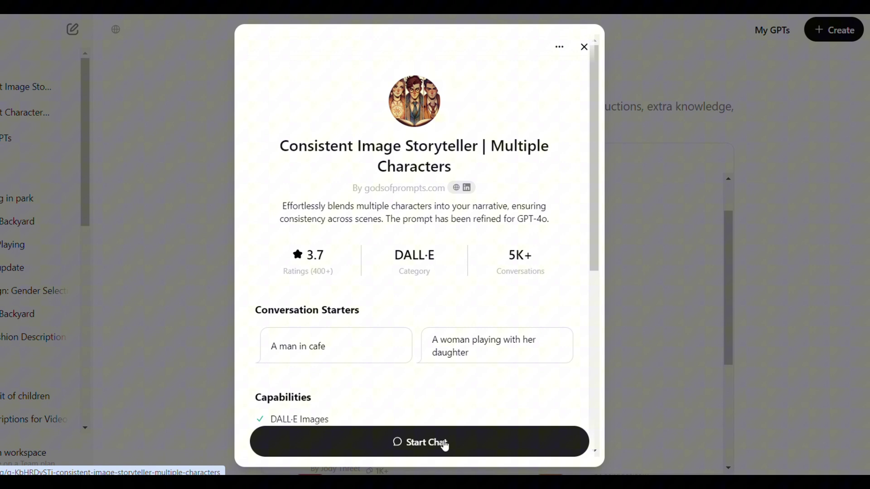
click(440, 443)
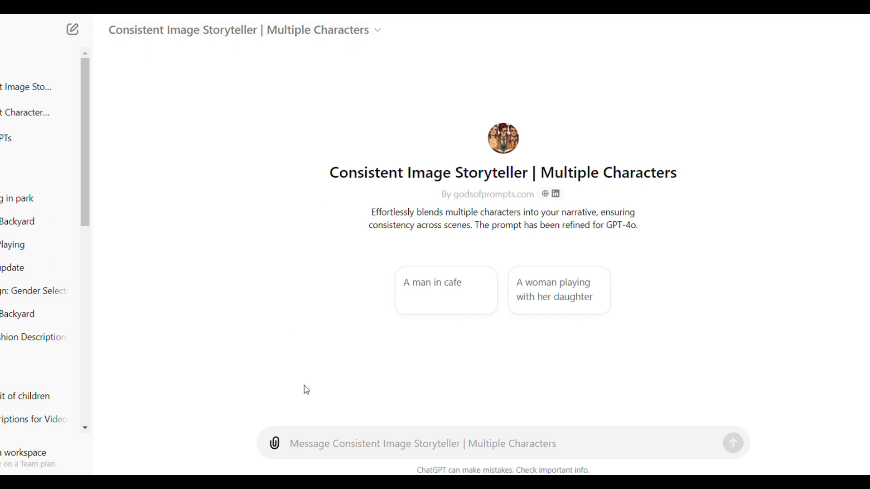
Send the pasted prompt describing Nolan and Lina and their outfits in 3D Pixar style
click(295, 446)
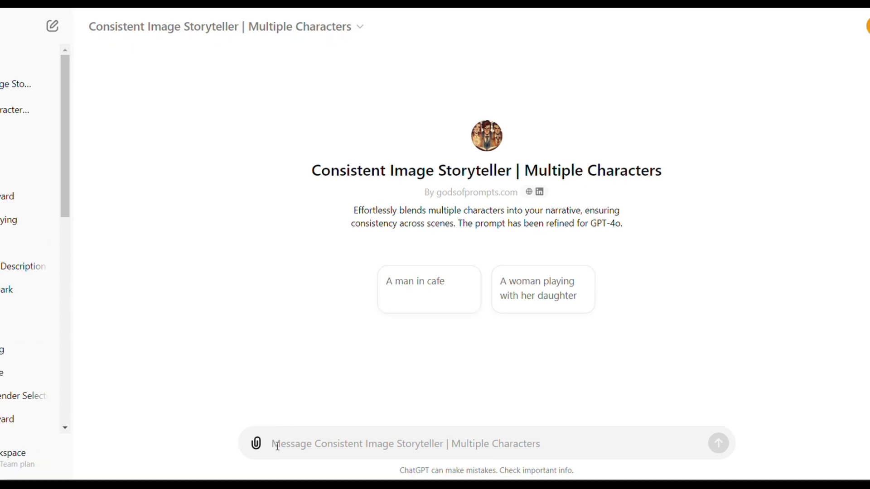
text(2 kids a boy and a girl. The boy's name is Nolan, he is 7 years old, he has short brown hair, green eyes. The girl's name is Lina, she is 6 years old, she has long blonde body wave hair that reaches her hips, green eyes.  Nolan is wearing a white top short sleeve, blue short, and white shoes. Lina, is wearing a pink top, short sleeve, a bleu short and pink shoes. 3D Pixar style, 16:9 aspect ratio.)
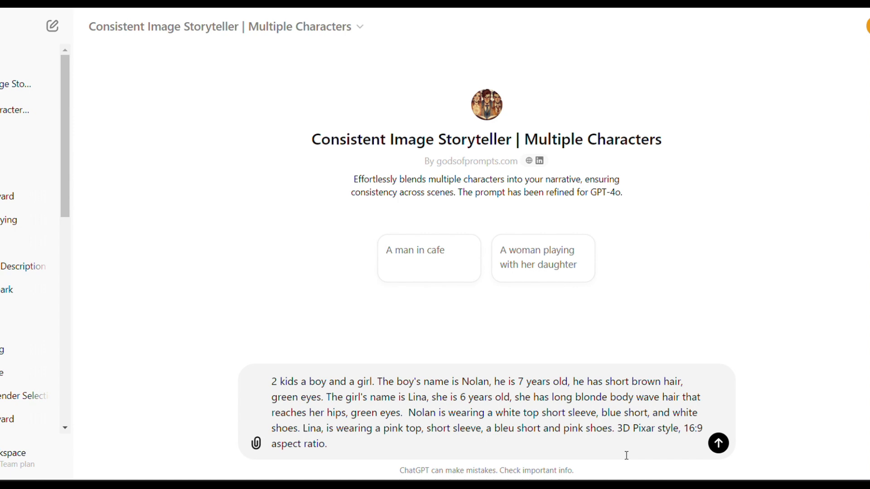
click(717, 446)
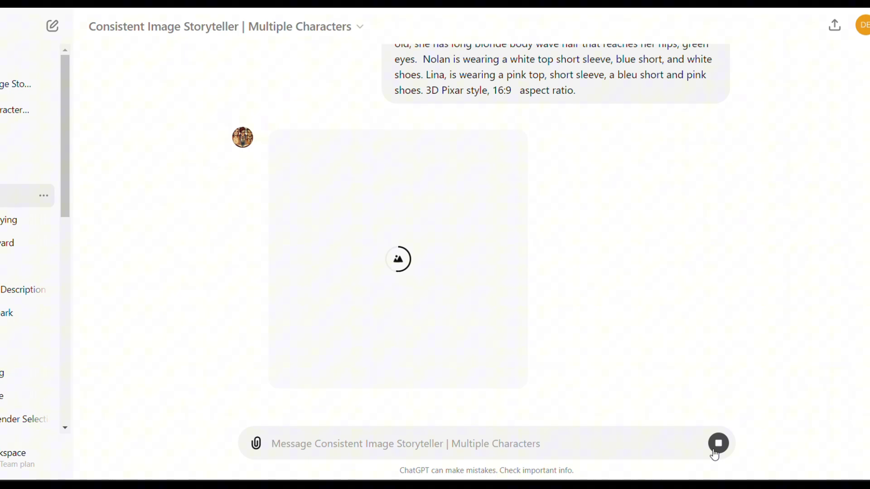
scroll(687, 310, down, 2)
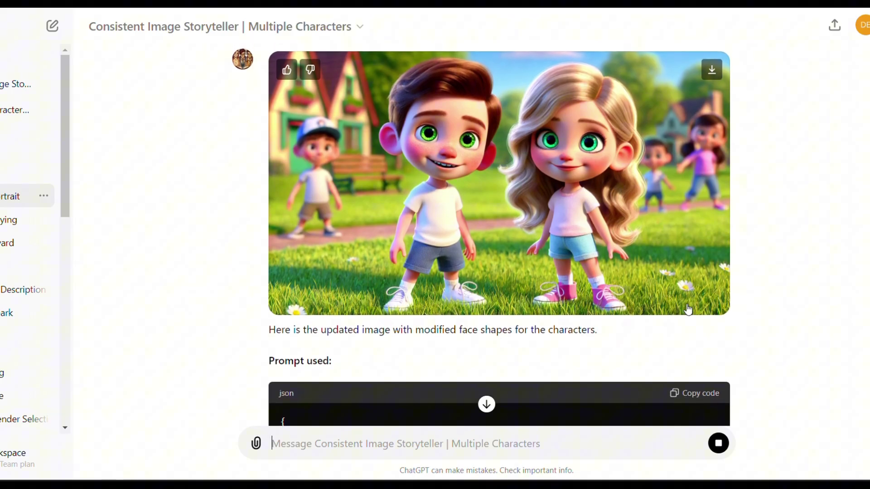
Send 'Consistent character, walking' and then 'Consistent character, eating' as follow-up requests
text(Co)
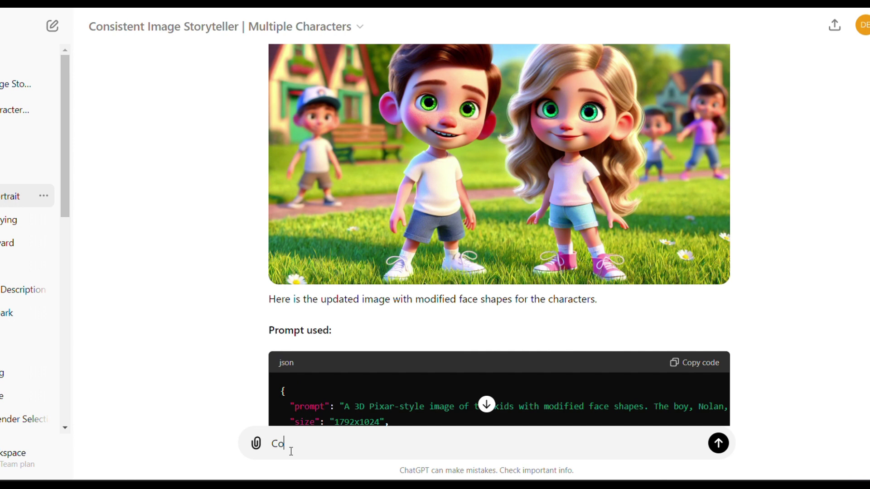
text(nsistent character, )
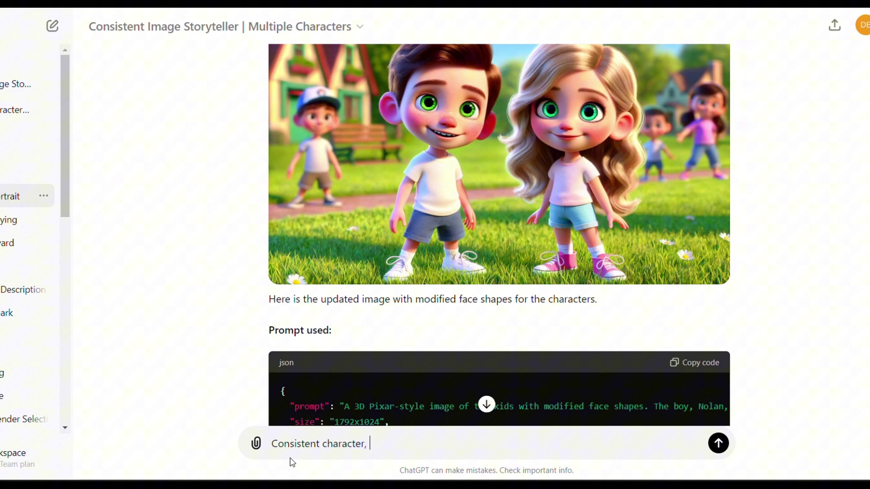
text(walking)
key(Return)
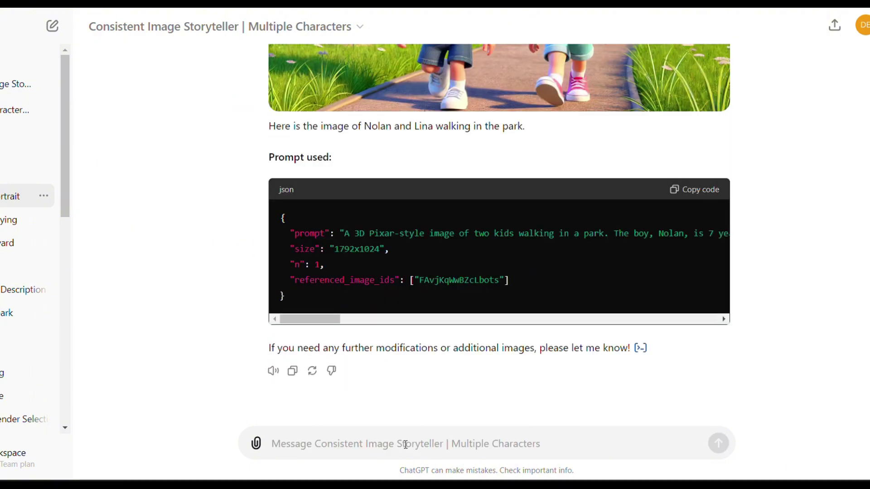
text(Consistent character, eating)
key(Return)
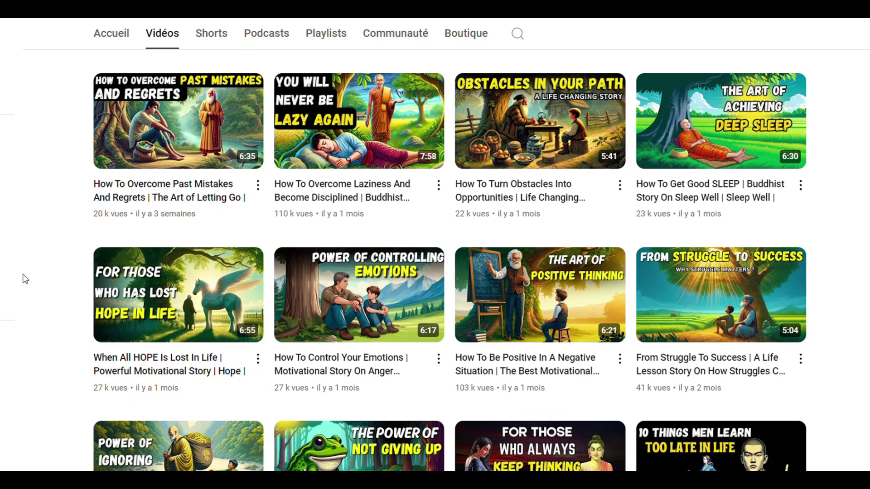
scroll(24, 277, down, 2)
scroll(24, 277, down, 3)
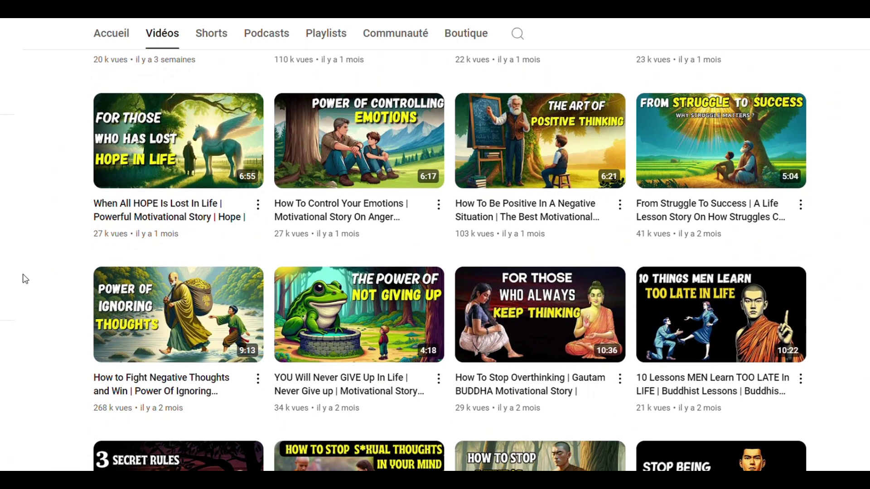
scroll(25, 279, down, 2)
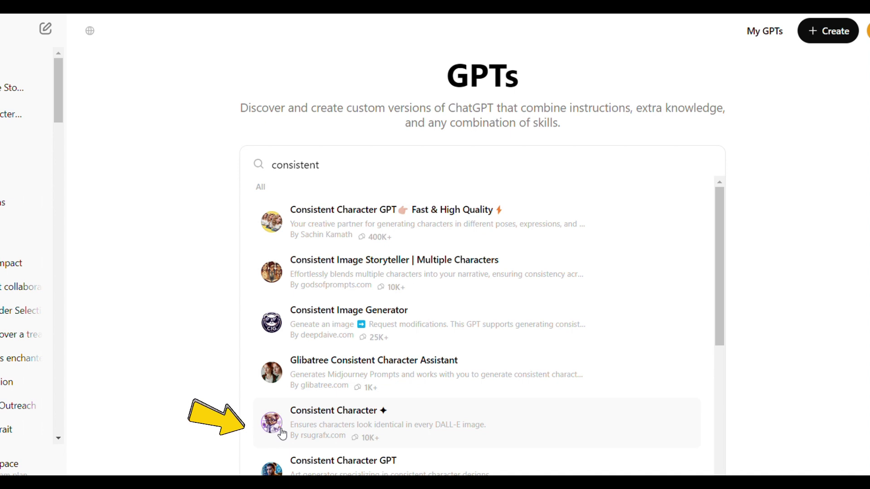
Start a Consistent Character ✦ chat and send the pasted pirate princess Lila forest prompt
click(335, 427)
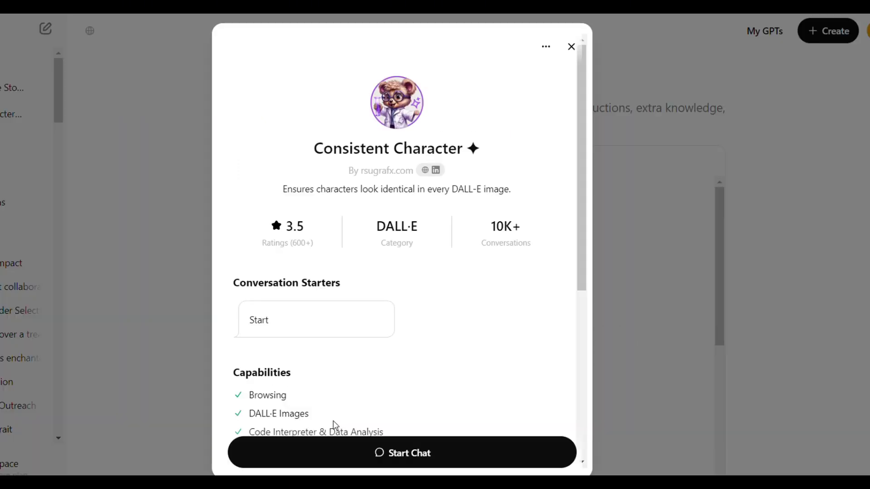
click(412, 457)
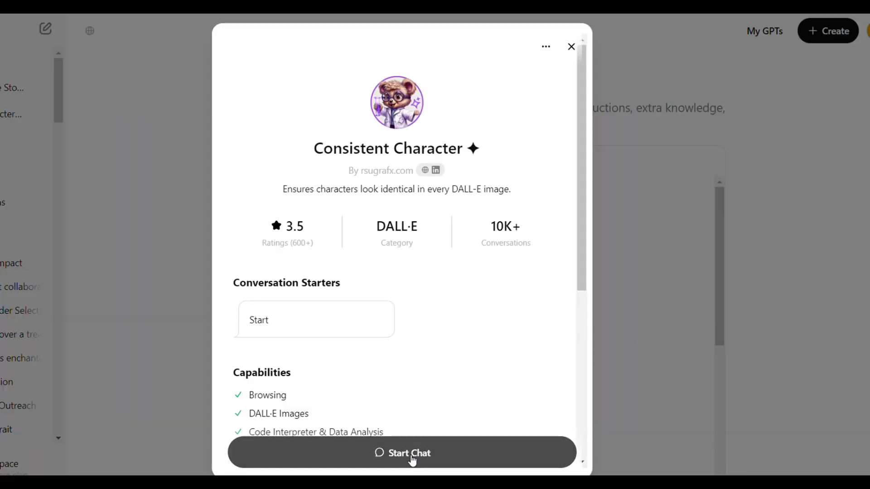
text(Lila, a young pirate princess with long, curly brown hair tied in a high ponytail, wears a black tricorn hat adorned with a red feather. She is dressed in a white blouse with ruffled sleeves, a red waistcoat, and dark brown pants tucked into black leather boots with silver buckles. She is exploring a dense, enchanted forest with tall, ancient trees and vibrant, magical plants. consistent character, consistent outfit. 3D Pixar style)
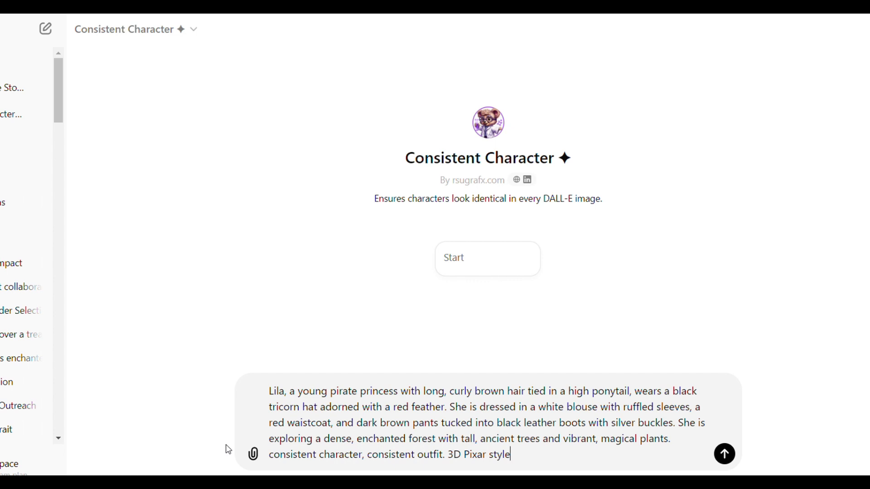
key(Return)
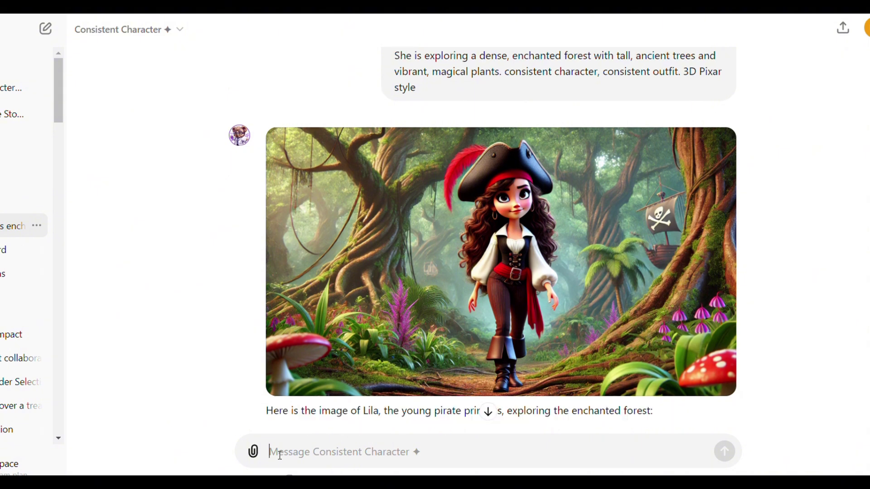
Ask the GPT for 'Lila cutting her hair'
text(Lila cutting her hair)
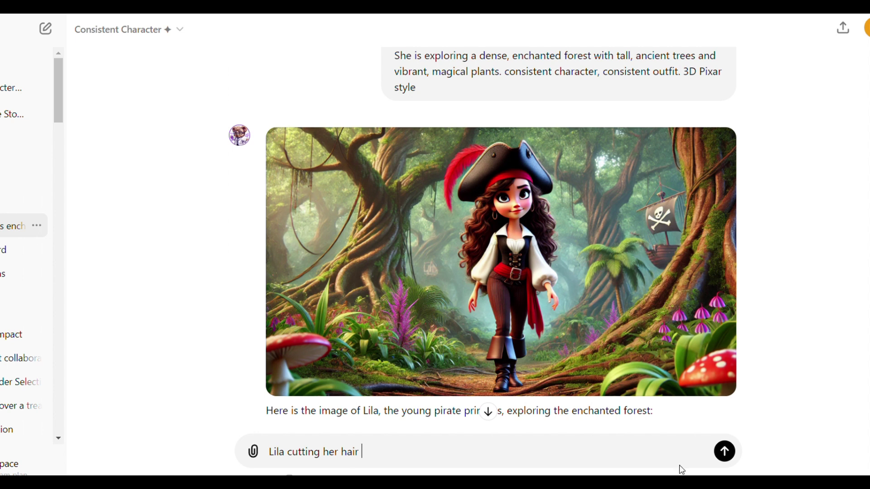
click(730, 456)
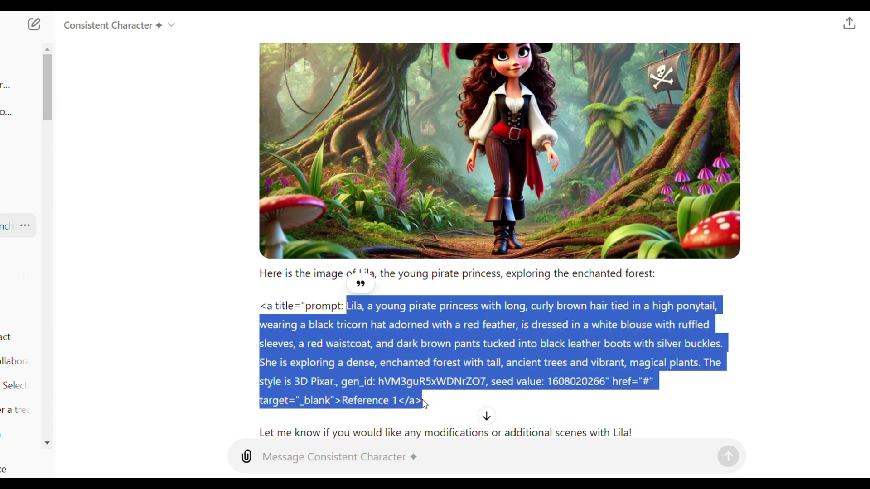
Paste Lila's forest prompt, replacing the exploring sentence with 'She is eating' in the forest
click(379, 466)
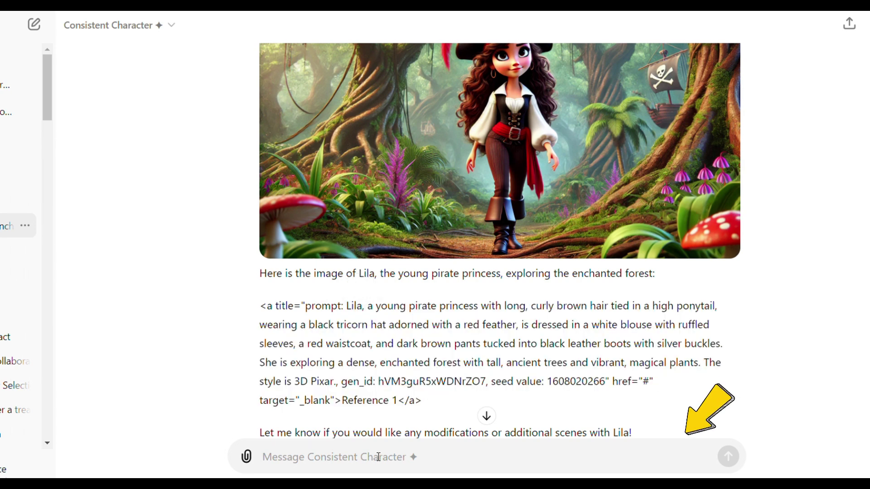
key(ctrl+v)
drag(662, 410, 672, 422)
key(BackSpace)
text(She is ea)
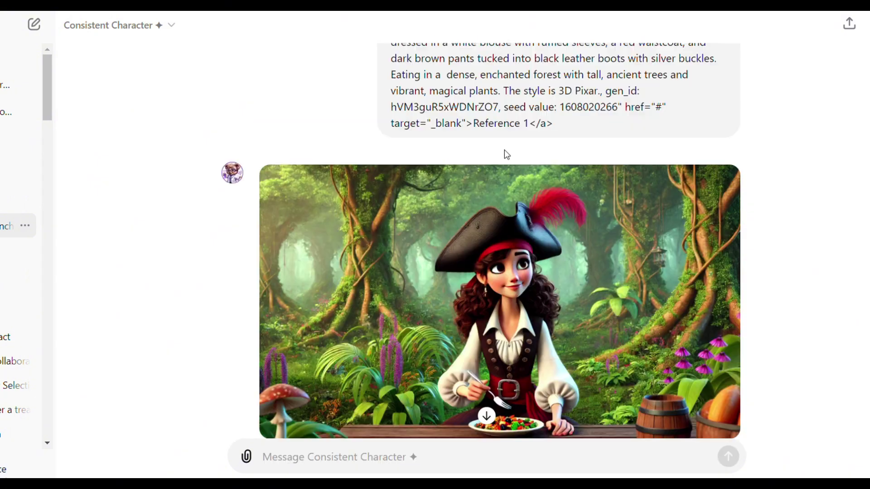
Edit the sent prompt to begin with 'Consistent character, consistent outfit.' and resubmit it
scroll(504, 150, up, 2)
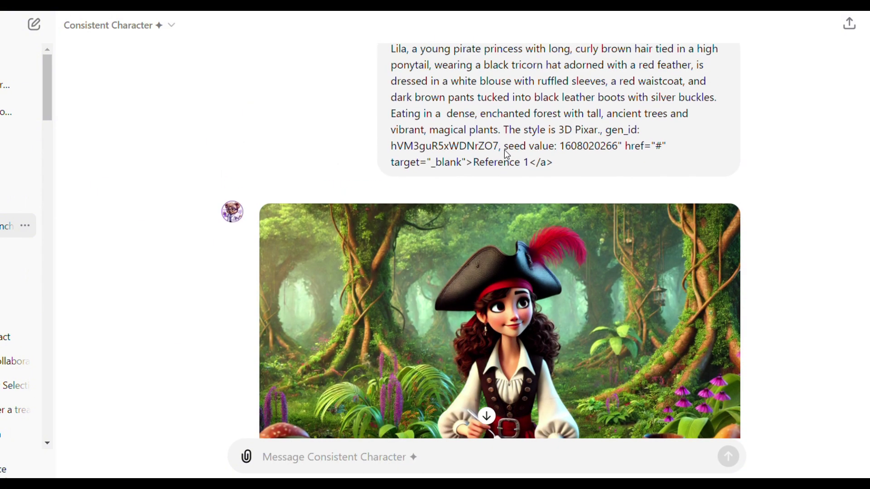
click(361, 74)
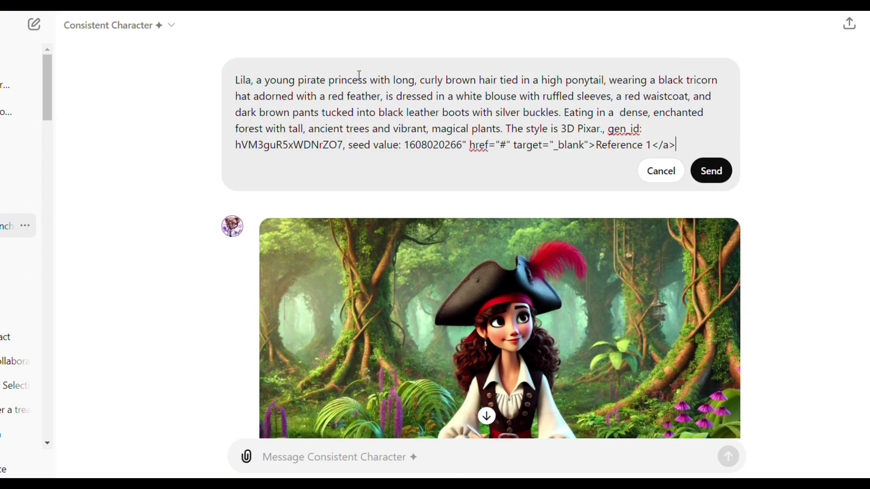
click(234, 82)
text(Consistent character, consist)
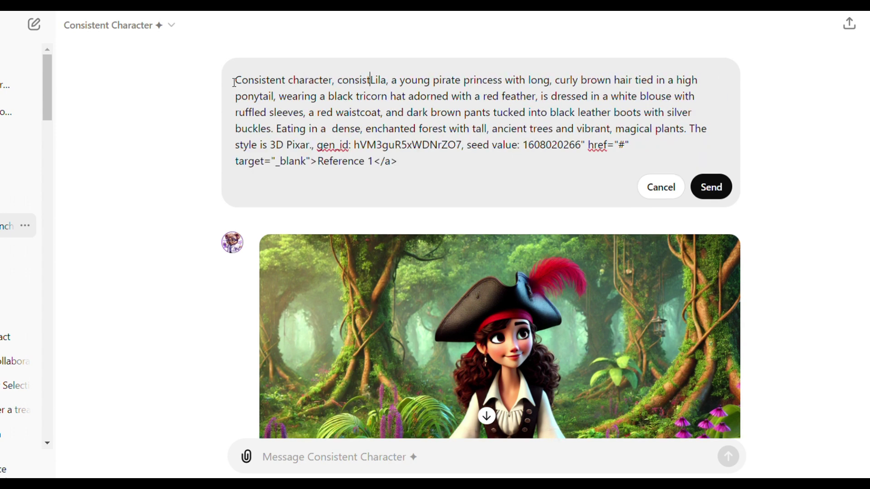
text(ent outfit.)
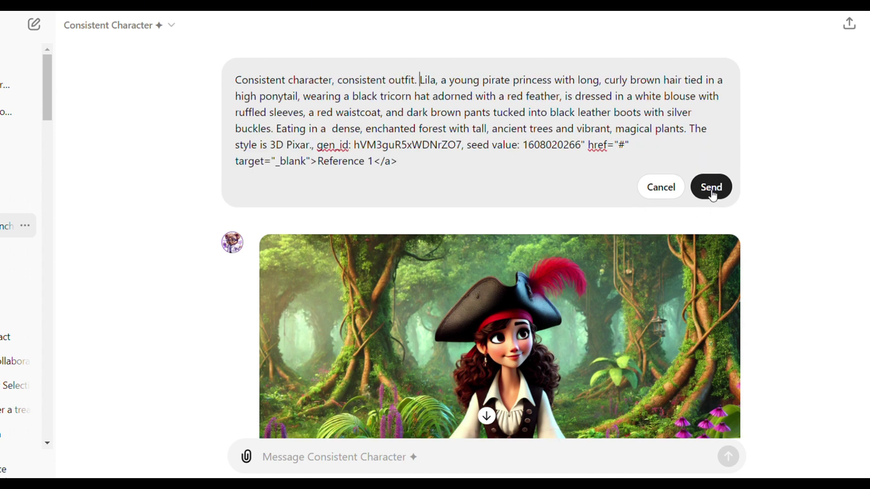
click(705, 192)
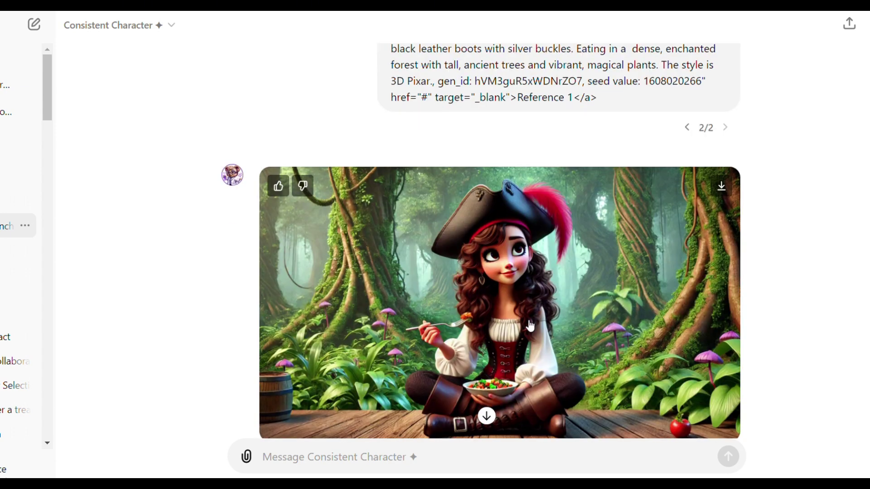